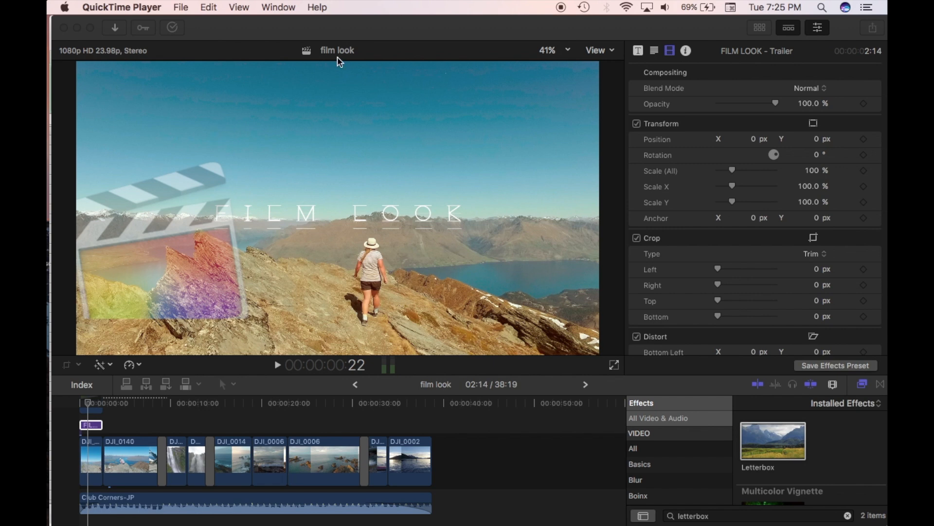
Step: Open the project's properties for modification and review the video frame rate
{"action": "left_click", "coordinate": [337, 55]}
{"action": "left_click", "coordinate": [378, 7]}
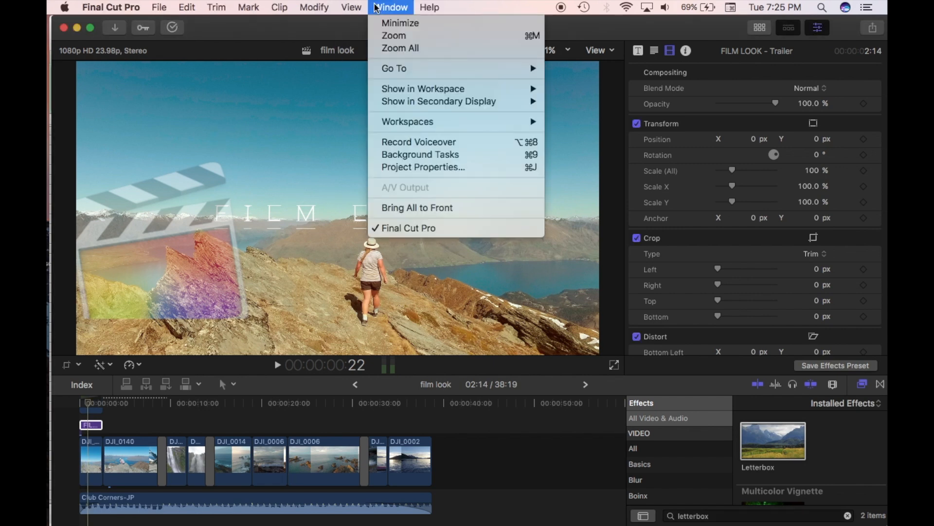
{"action": "left_click", "coordinate": [438, 167]}
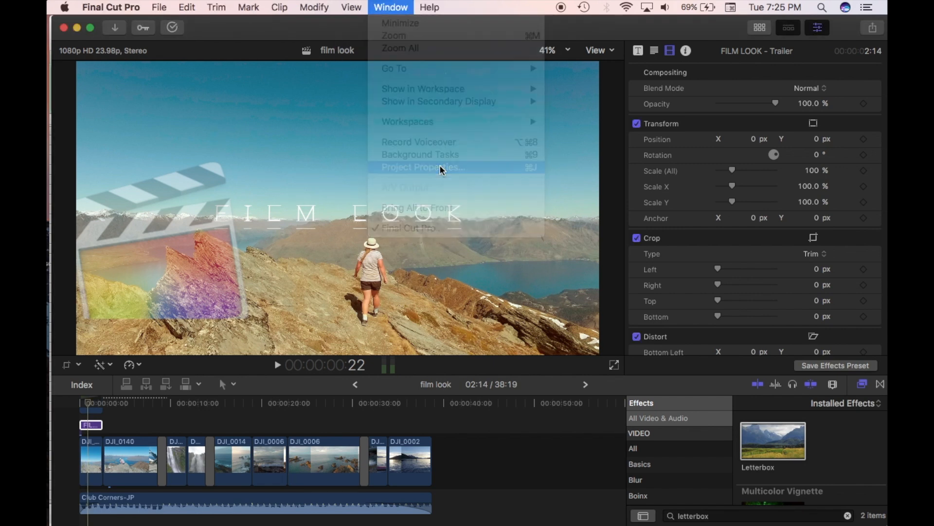
{"action": "left_click", "coordinate": [864, 86]}
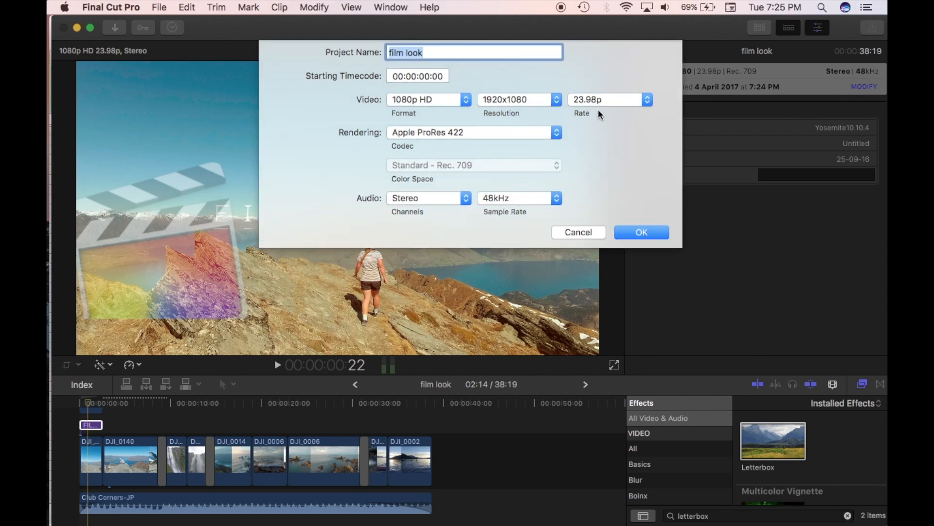
{"action": "left_click", "coordinate": [573, 99]}
{"action": "left_click", "coordinate": [573, 98]}
{"action": "left_click", "coordinate": [647, 232]}
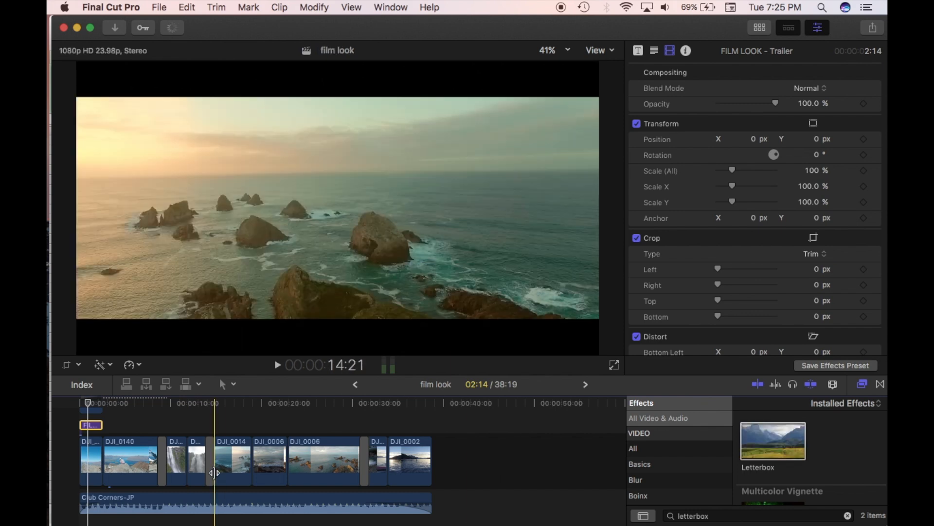
Step: Apply the Letterbox effect to the first DJI_0140 clip and set its aspect ratio to 2.35:1
{"action": "left_click", "coordinate": [730, 517]}
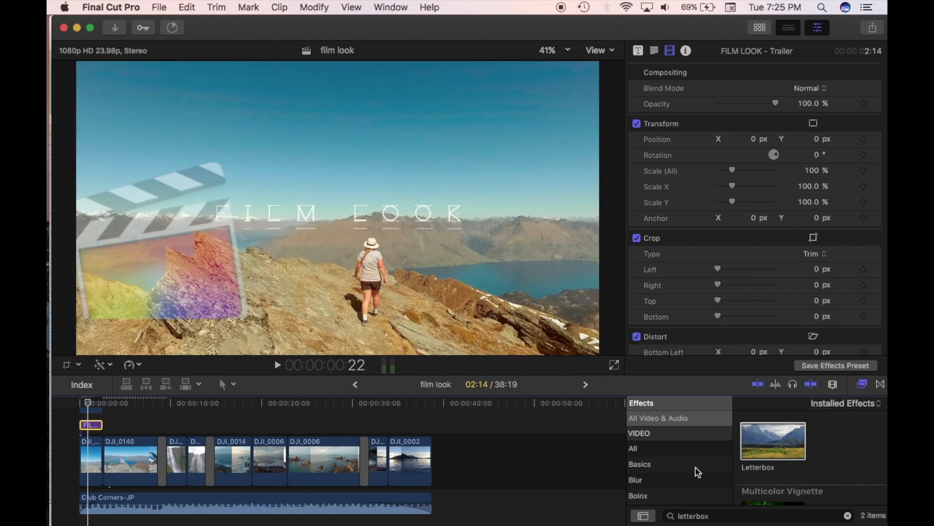
{"action": "left_click", "coordinate": [761, 458]}
{"action": "left_click_drag", "start_coordinate": [761, 458], "coordinate": [82, 462]}
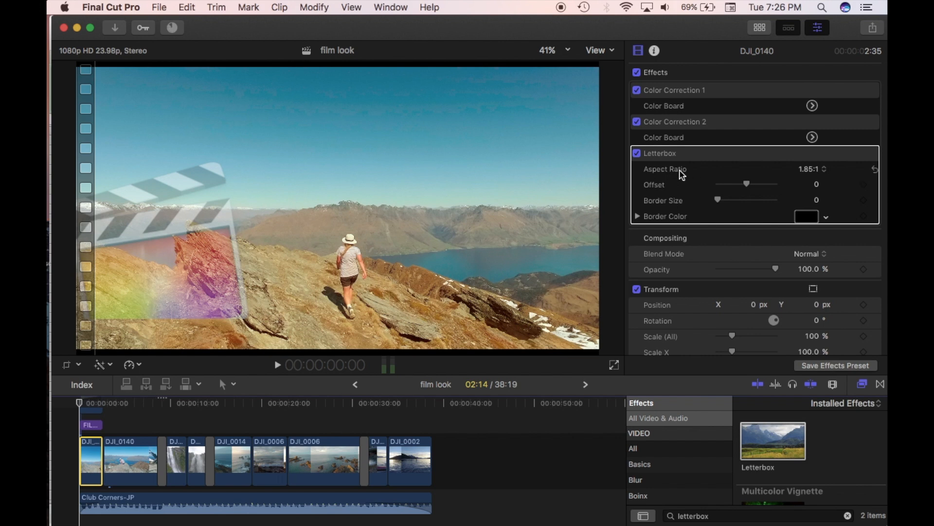
{"action": "left_click", "coordinate": [817, 170]}
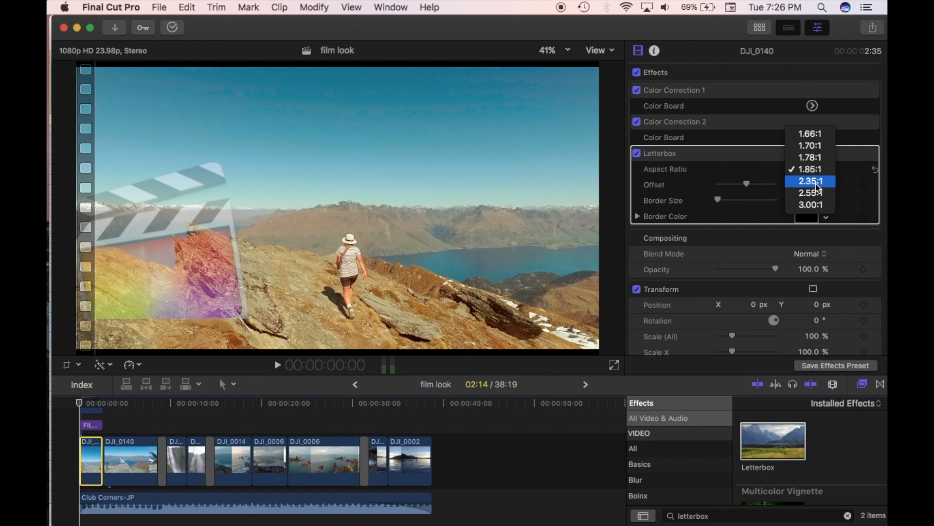
{"action": "left_click", "coordinate": [818, 182]}
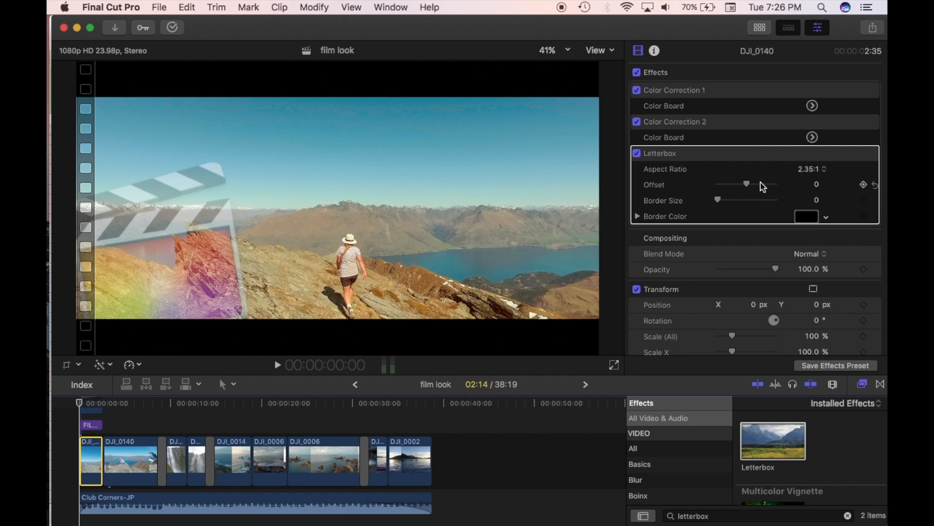
Step: Try Letterbox offsets of about 0.63, -1.0 and 0.09 to reframe the opening shot
{"action": "mouse_move", "coordinate": [750, 188]}
{"action": "left_mouse_down"}
{"action": "mouse_move", "coordinate": [720, 184]}
{"action": "mouse_move", "coordinate": [775, 183]}
{"action": "mouse_move", "coordinate": [743, 186]}
{"action": "mouse_move", "coordinate": [767, 187]}
{"action": "left_mouse_up"}
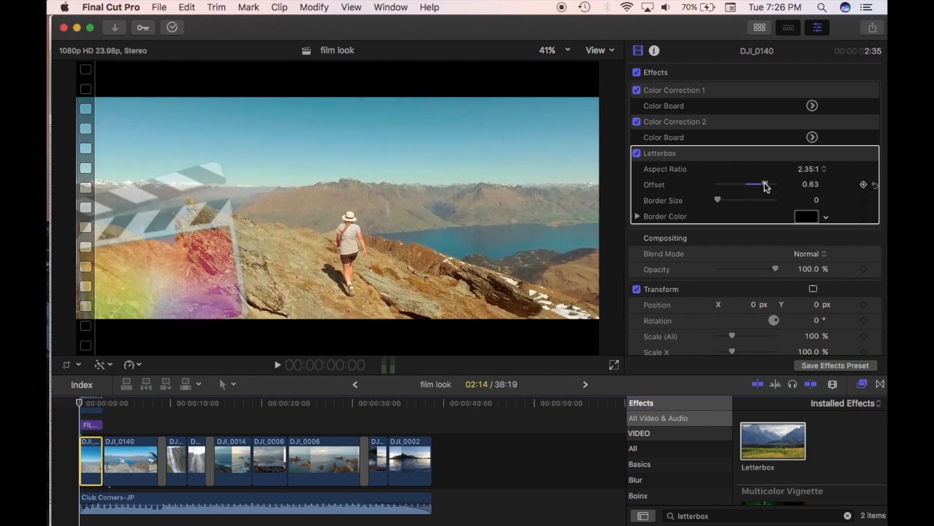
{"action": "left_click_drag", "start_coordinate": [767, 187], "coordinate": [707, 185]}
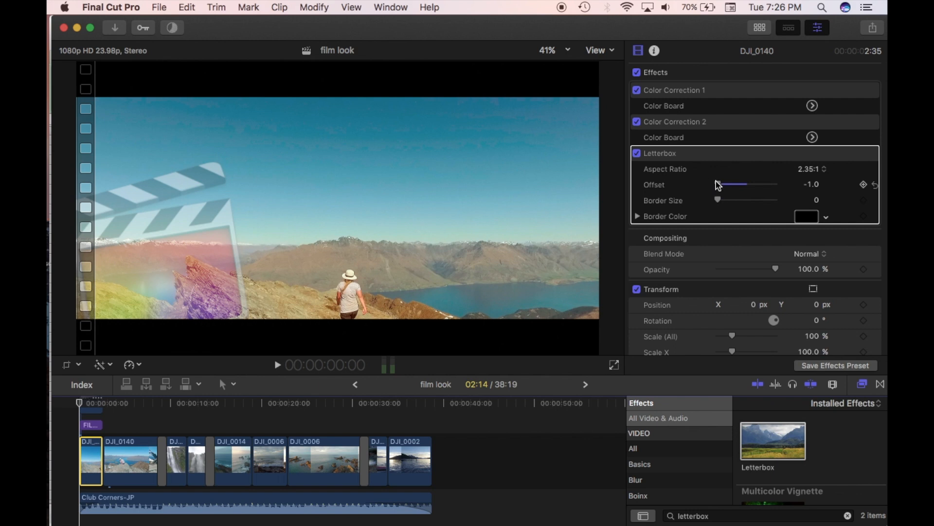
{"action": "left_click_drag", "start_coordinate": [719, 185], "coordinate": [813, 184]}
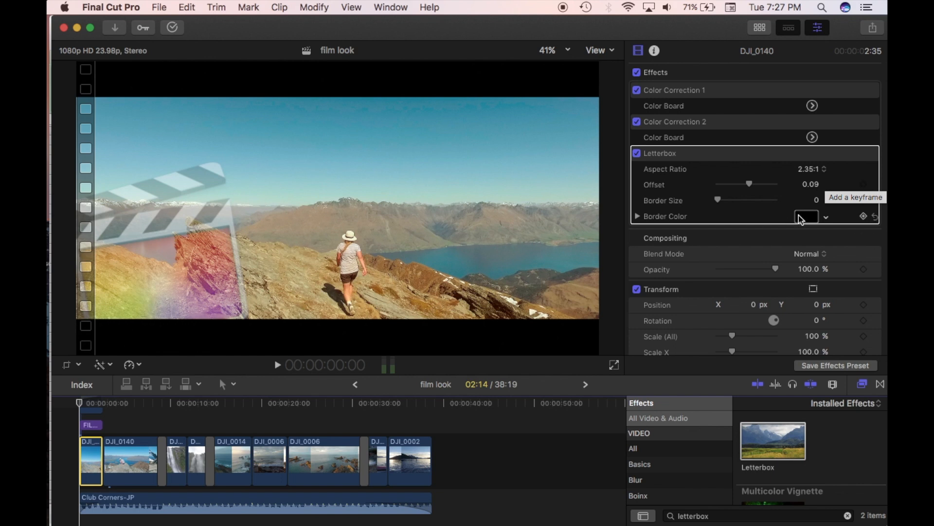
Step: Animate the Letterbox offset with a keyframe of 1.0 at the first clip's start and a lower value at its end
{"action": "left_click_drag", "start_coordinate": [798, 187], "coordinate": [852, 197]}
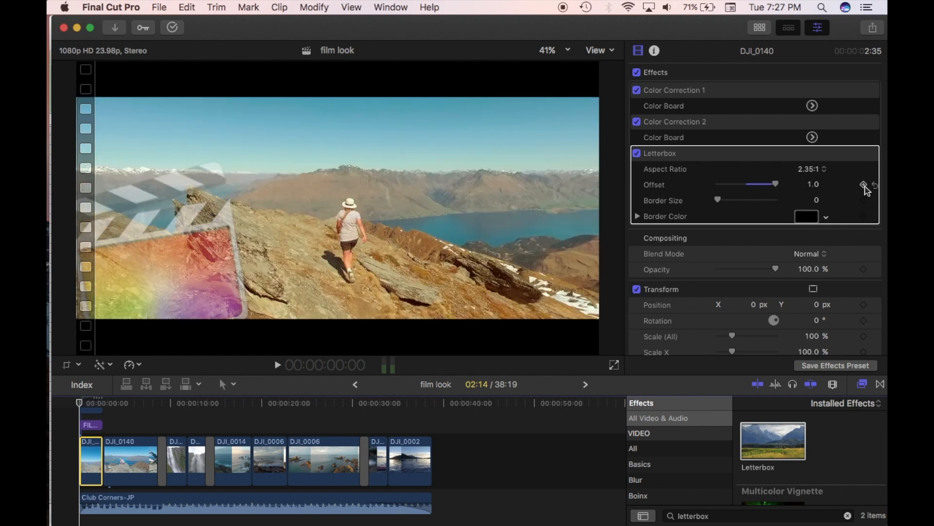
{"action": "left_click", "coordinate": [865, 185]}
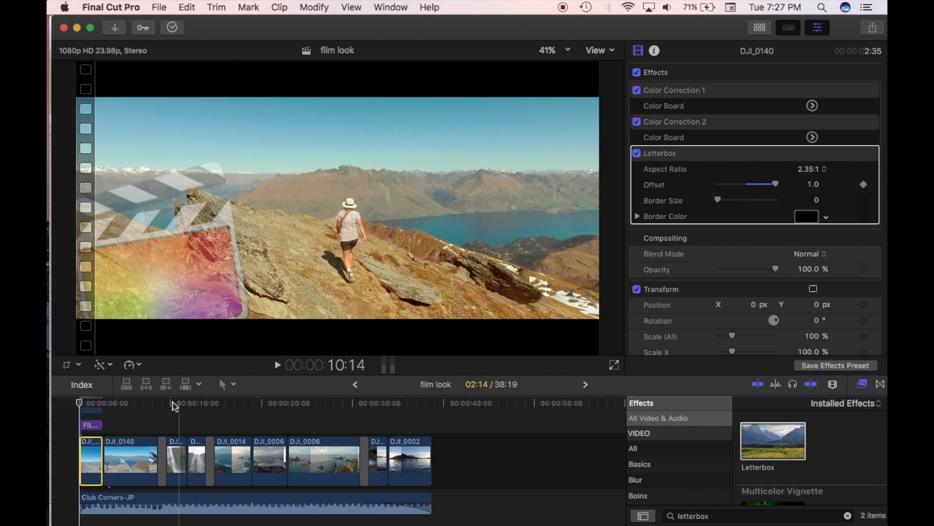
{"action": "left_click", "coordinate": [102, 404]}
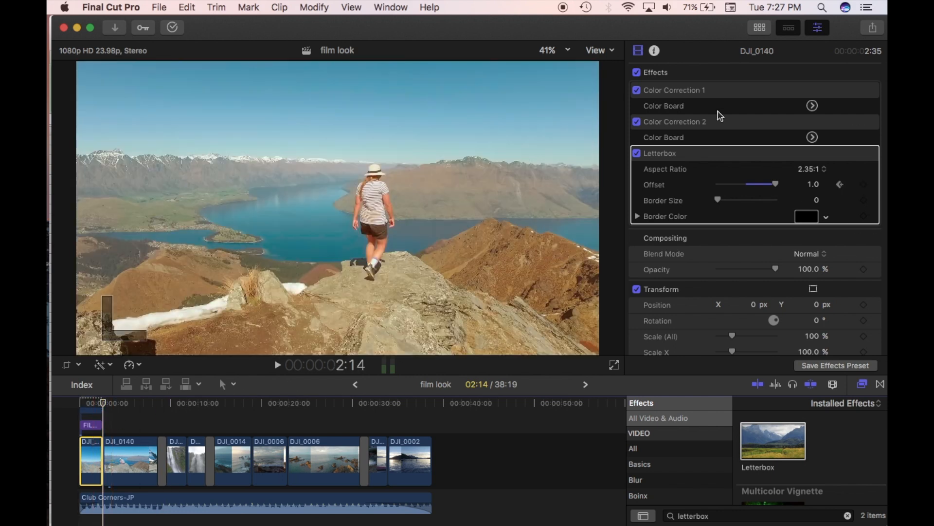
{"action": "left_click", "coordinate": [775, 185]}
{"action": "left_click_drag", "start_coordinate": [776, 185], "coordinate": [741, 186]}
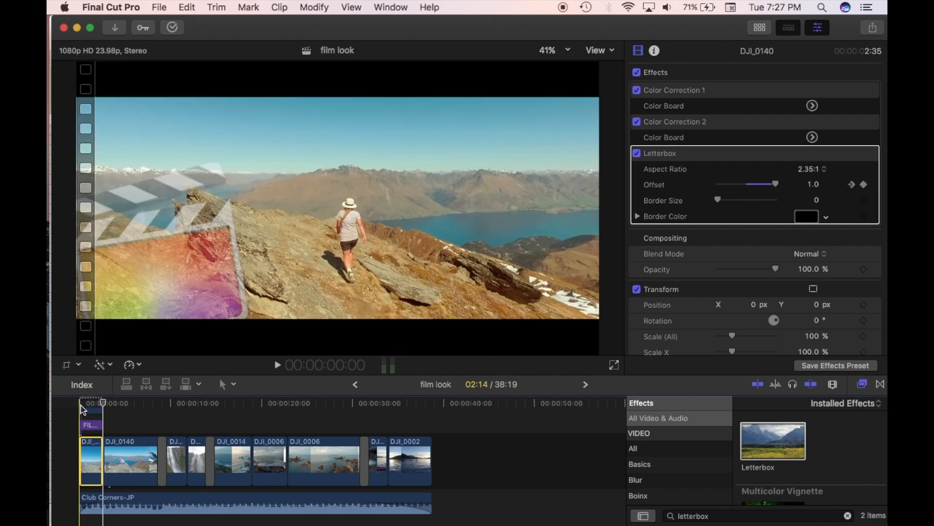
Step: Play the opening clip from the start to preview the animated Letterbox offset
{"action": "left_click", "coordinate": [80, 406]}
{"action": "key", "text": "space"}
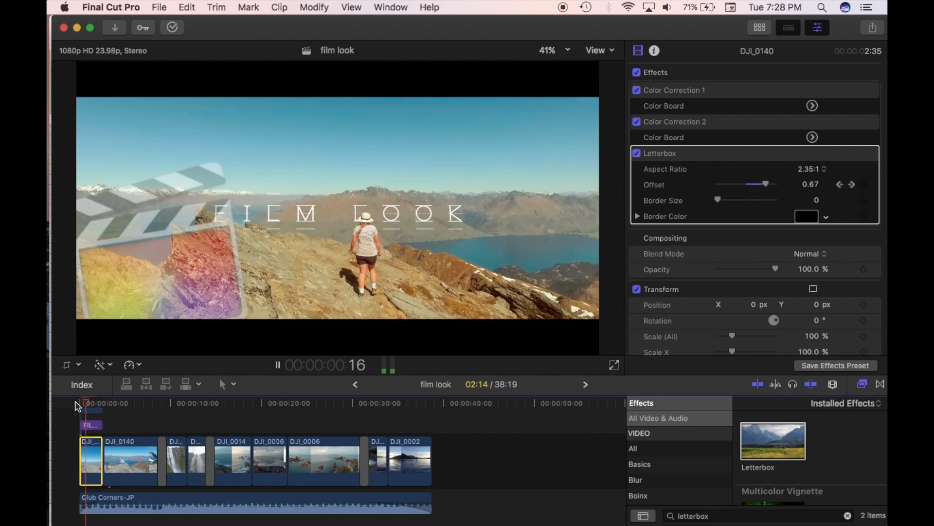
{"action": "left_click", "coordinate": [78, 406]}
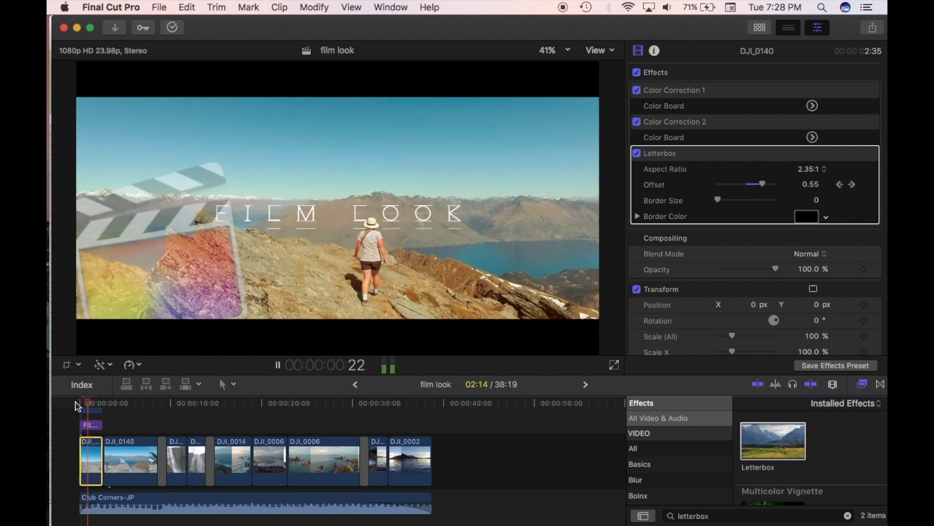
{"action": "key", "text": "space"}
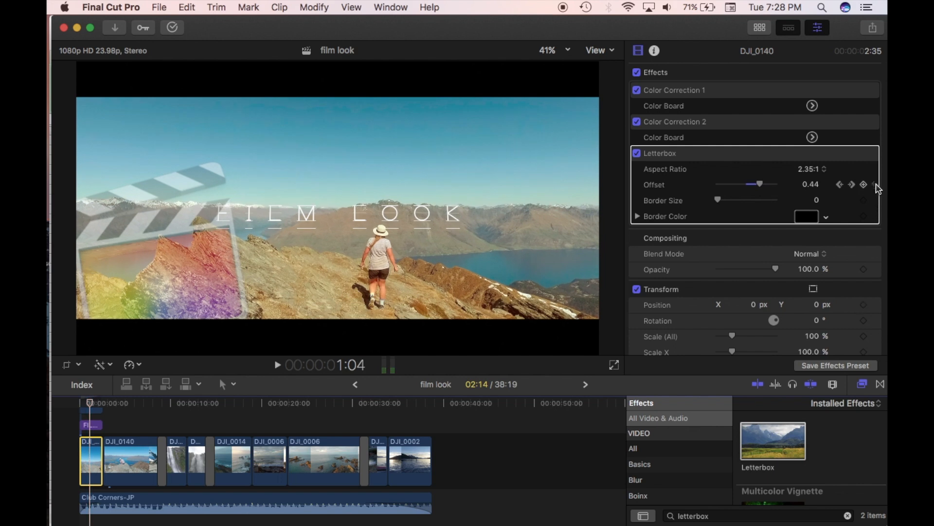
Step: Reset the first clip's Letterbox offset and play the opening from the start to check the framing
{"action": "left_click", "coordinate": [875, 185]}
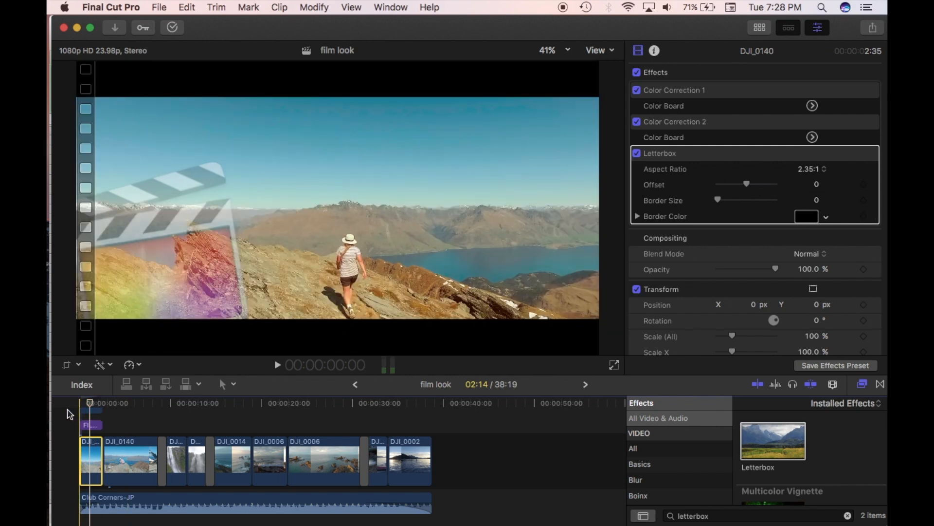
{"action": "key", "text": "space"}
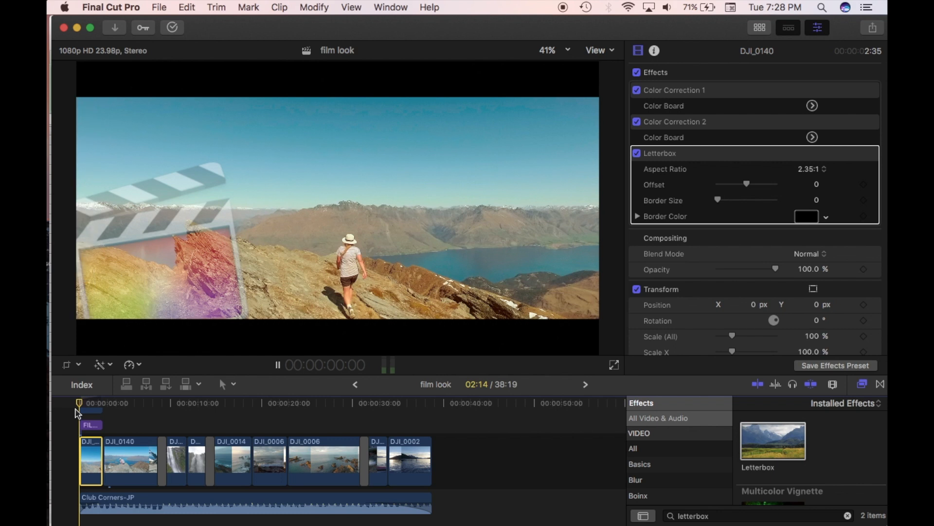
{"action": "left_click", "coordinate": [76, 410]}
{"action": "left_click", "coordinate": [76, 409]}
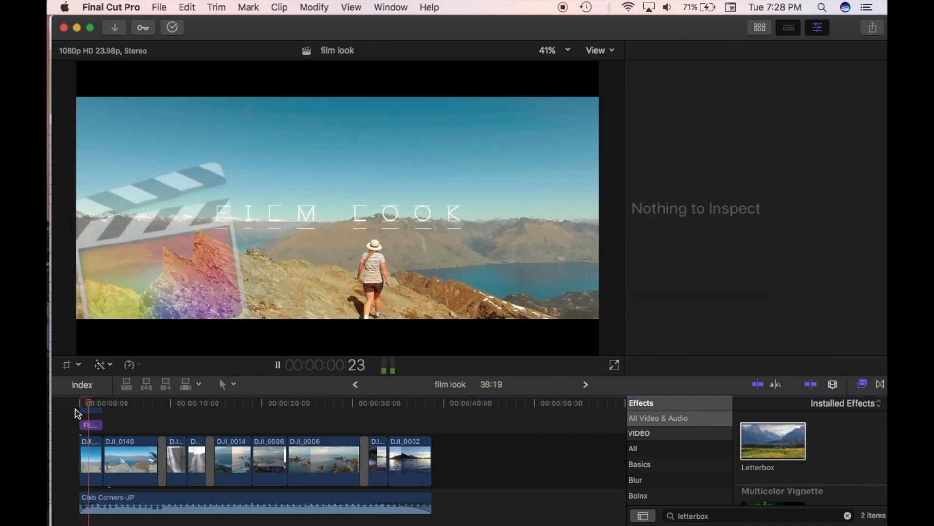
{"action": "key", "text": "space"}
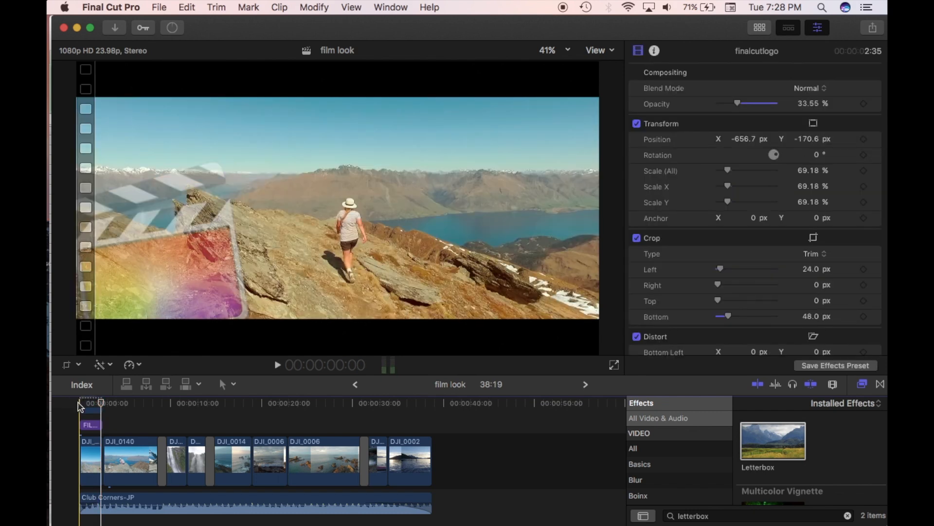
{"action": "left_click", "coordinate": [87, 400]}
{"action": "left_click", "coordinate": [88, 403]}
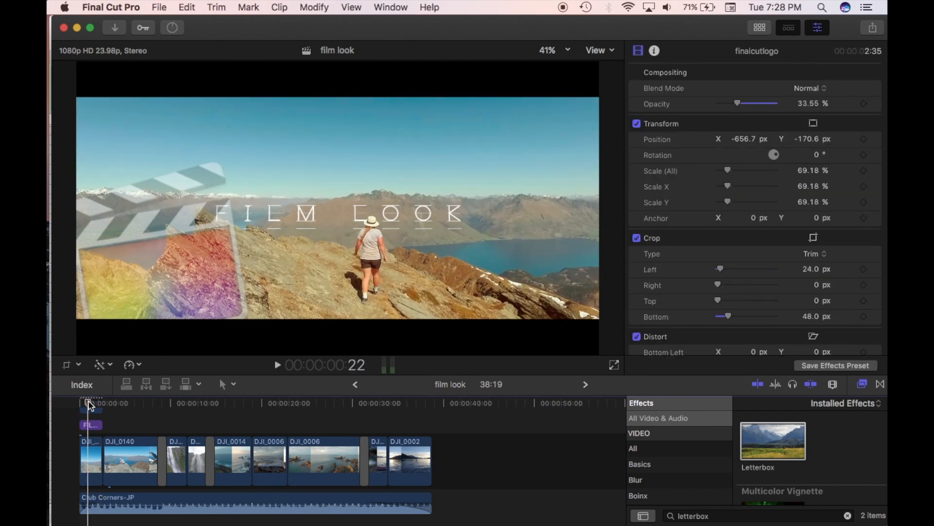
Step: Try to apply the Letterbox effect from the effects library to the second DJI_0140 clip
{"action": "double_click", "coordinate": [784, 457]}
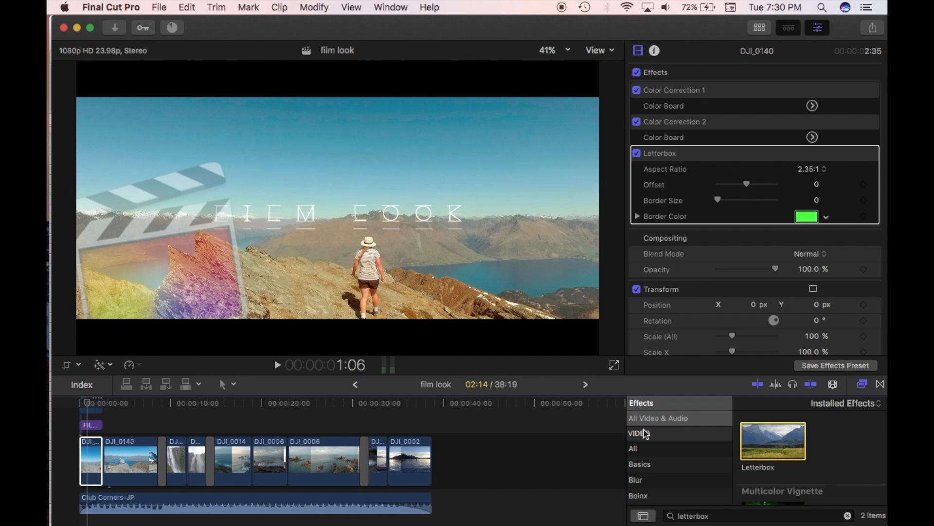
{"action": "left_click", "coordinate": [755, 450]}
{"action": "left_click_drag", "start_coordinate": [754, 448], "coordinate": [128, 453]}
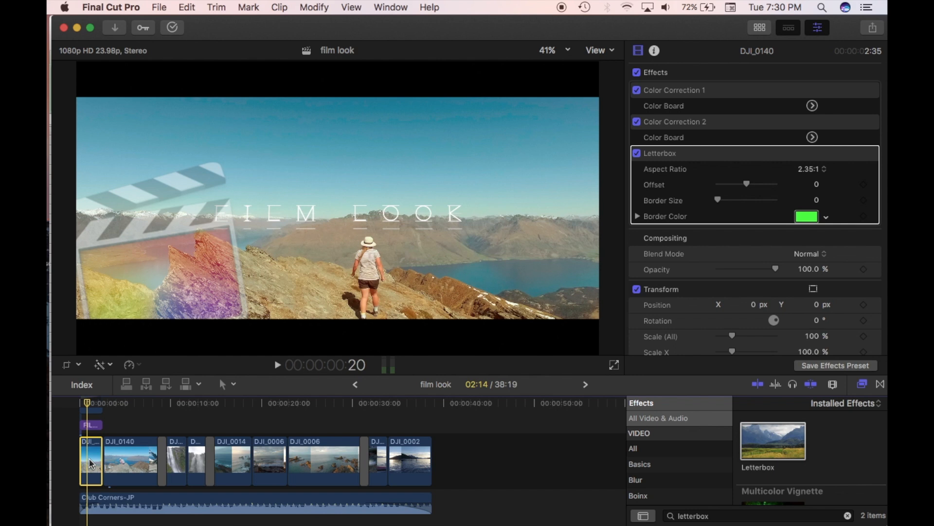
Step: Copy the first clip and paste only its Letterbox attribute onto all the following clips
{"action": "left_click", "coordinate": [191, 5]}
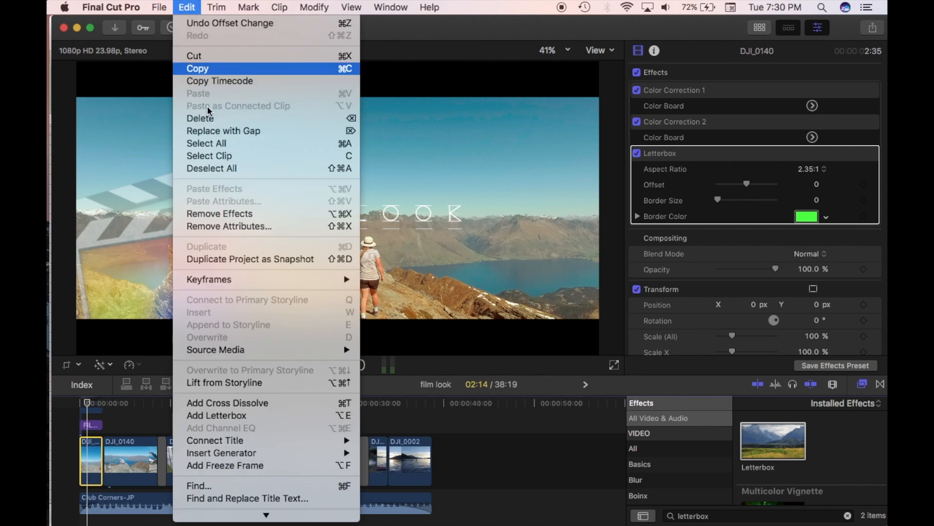
{"action": "left_click", "coordinate": [209, 68]}
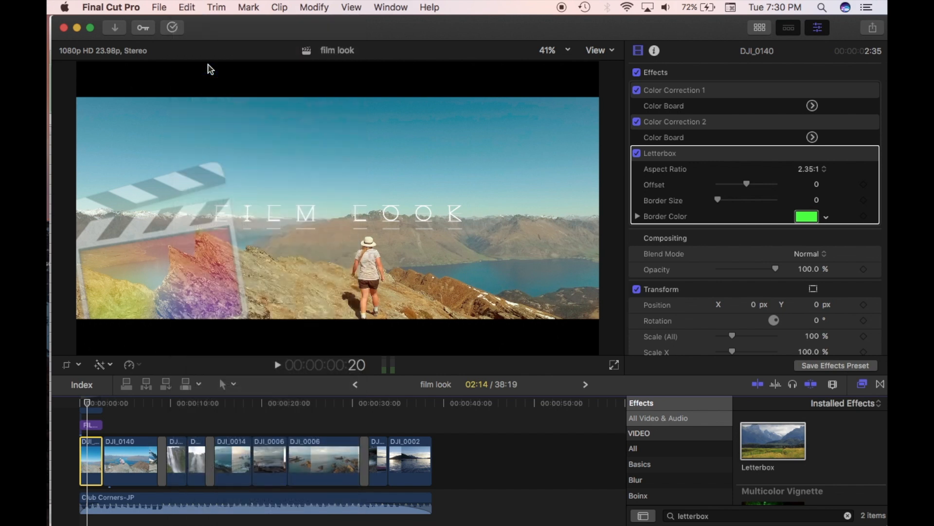
{"action": "left_click_drag", "start_coordinate": [125, 428], "coordinate": [464, 459]}
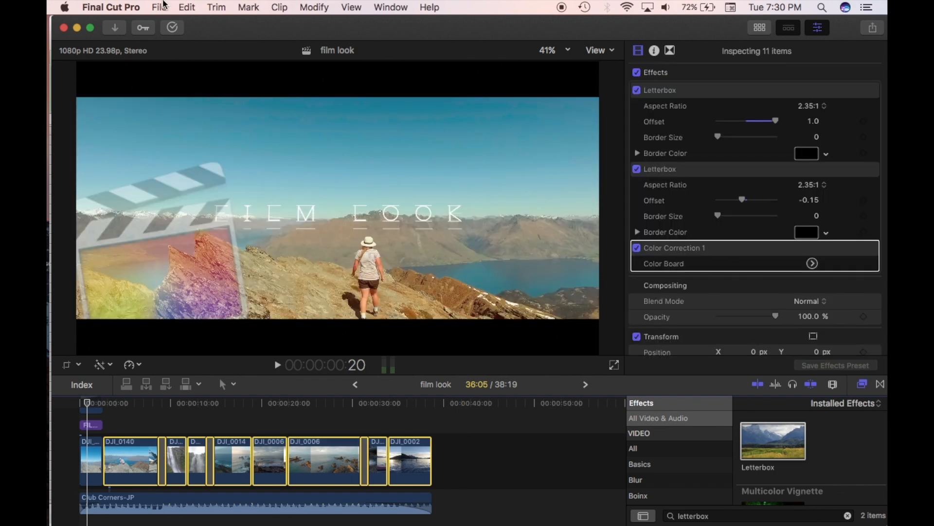
{"action": "left_click", "coordinate": [186, 7]}
{"action": "left_click", "coordinate": [255, 200]}
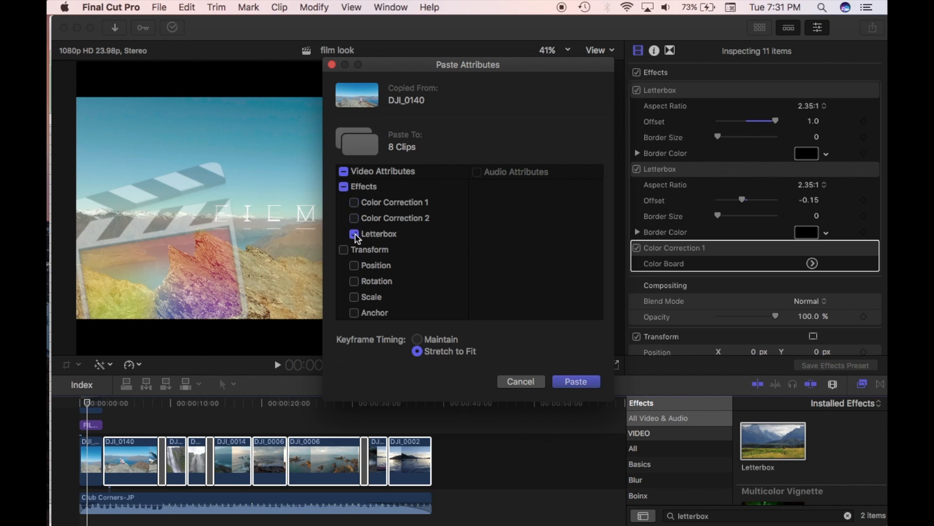
{"action": "left_click", "coordinate": [577, 381]}
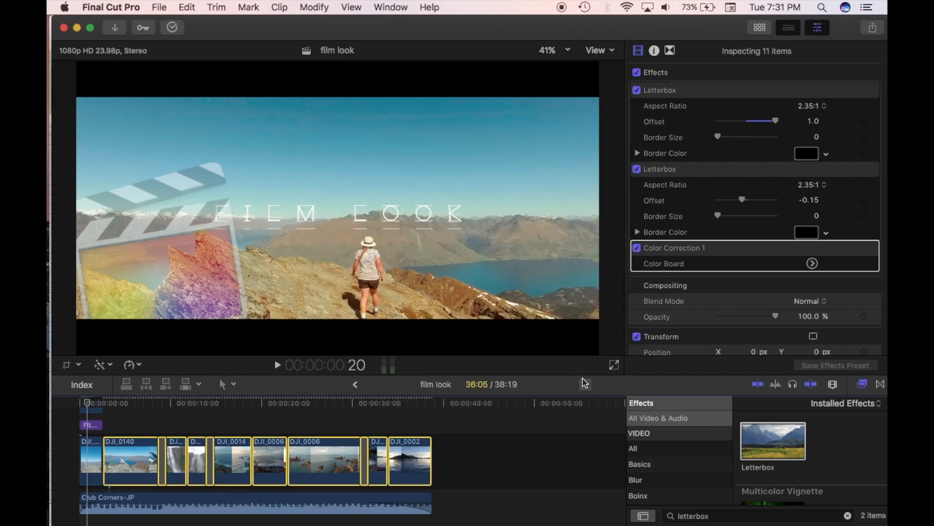
Step: Examine the effects applied to the first and second DJI_0140 clips
{"action": "left_click", "coordinate": [136, 415]}
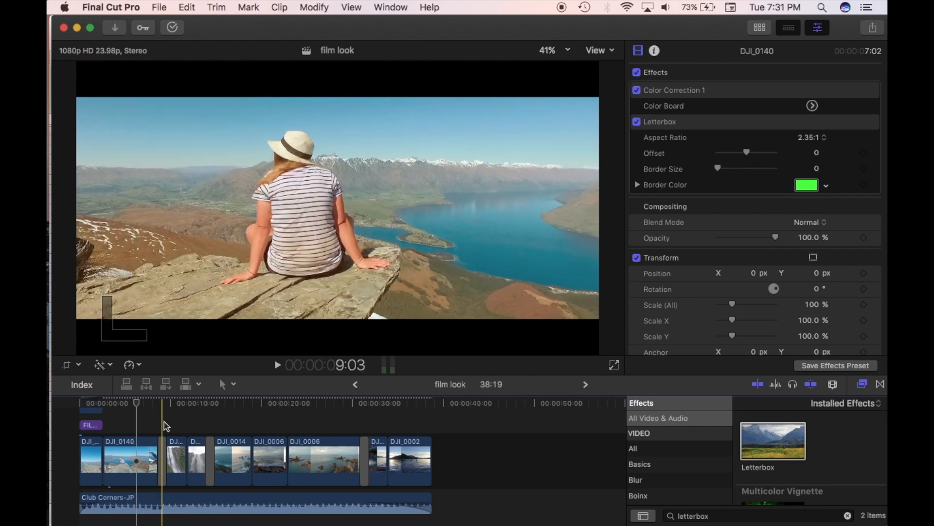
{"action": "left_click", "coordinate": [127, 428]}
{"action": "left_click", "coordinate": [129, 460]}
{"action": "left_click", "coordinate": [91, 410]}
{"action": "left_click", "coordinate": [93, 461]}
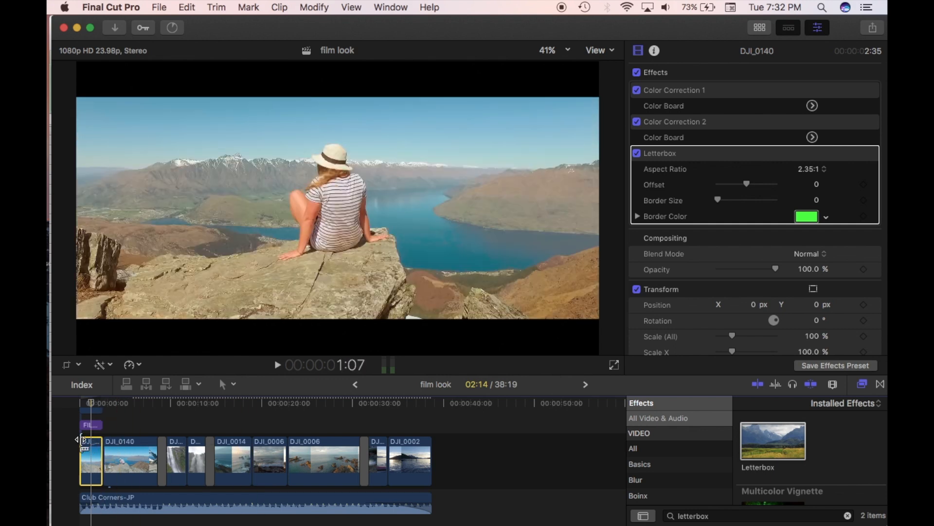
Step: Delete the Color Correction 1 effect from the second DJI_0140 clip
{"action": "left_click", "coordinate": [132, 462]}
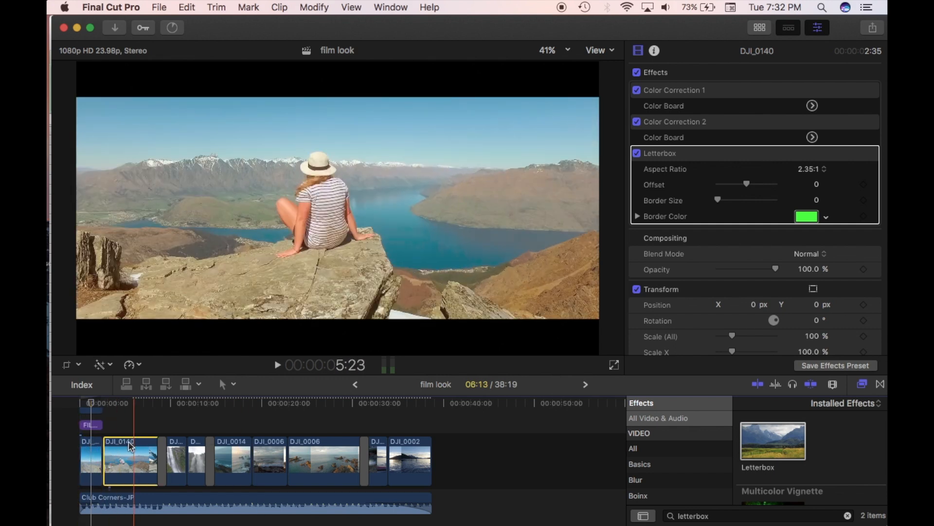
{"action": "left_click", "coordinate": [671, 91]}
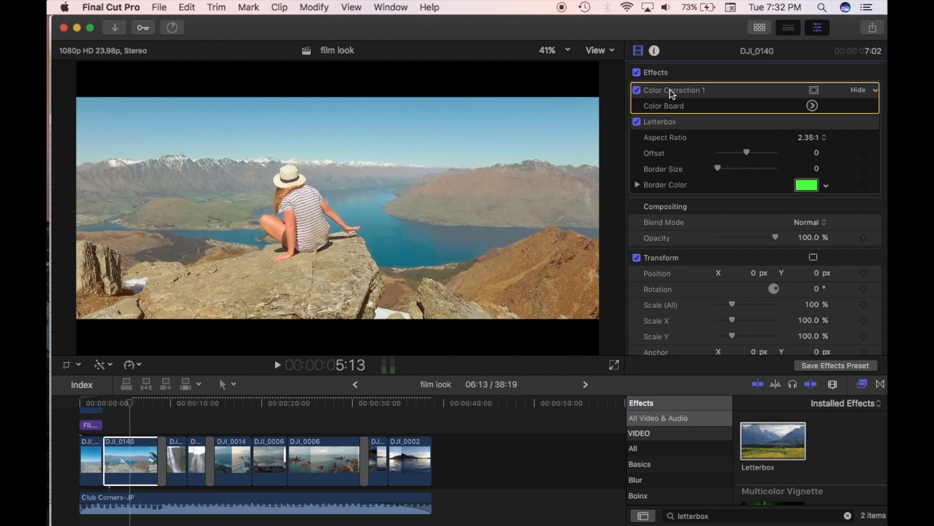
{"action": "key", "text": "Delete"}
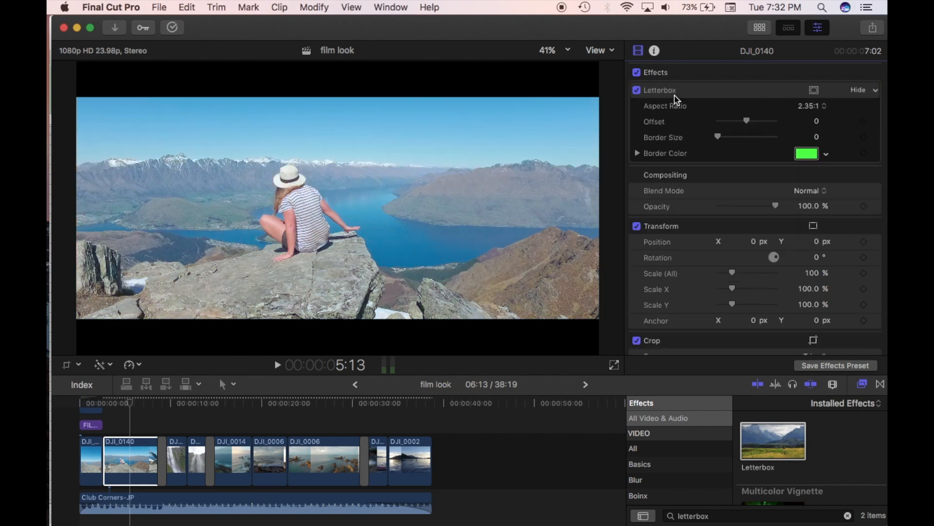
Step: Copy the first clip and paste only its Color Correction 1 and Color Correction 2 effects onto the second DJI_0140 clip
{"action": "left_click", "coordinate": [131, 455]}
{"action": "left_click", "coordinate": [90, 454]}
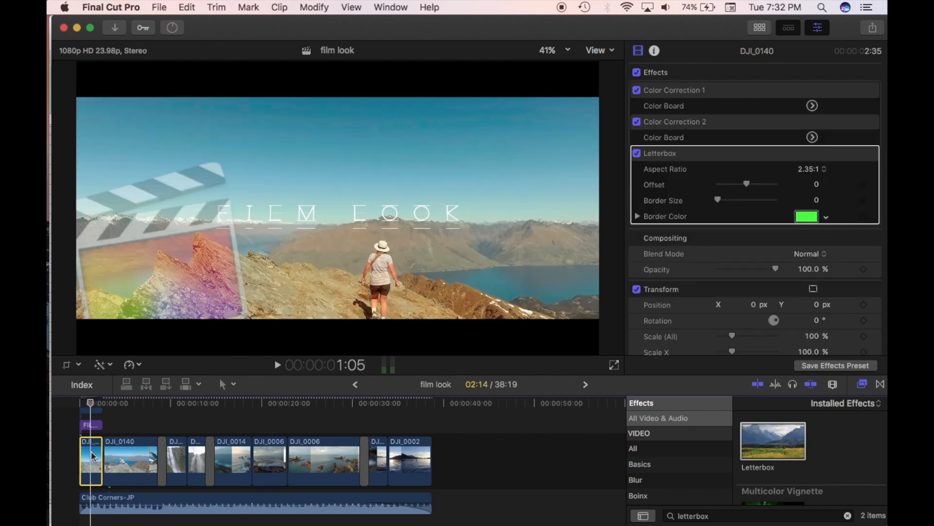
{"action": "left_click", "coordinate": [181, 6]}
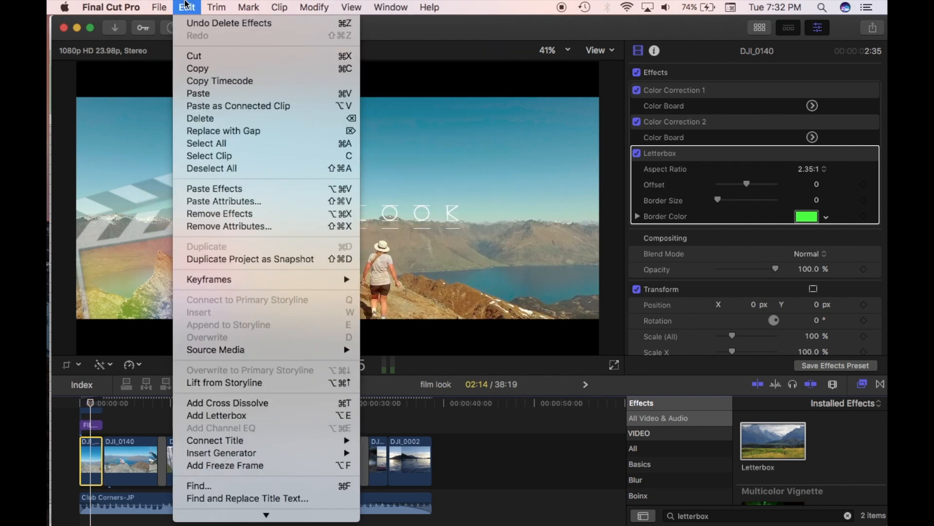
{"action": "left_click", "coordinate": [205, 72]}
{"action": "left_click", "coordinate": [130, 459]}
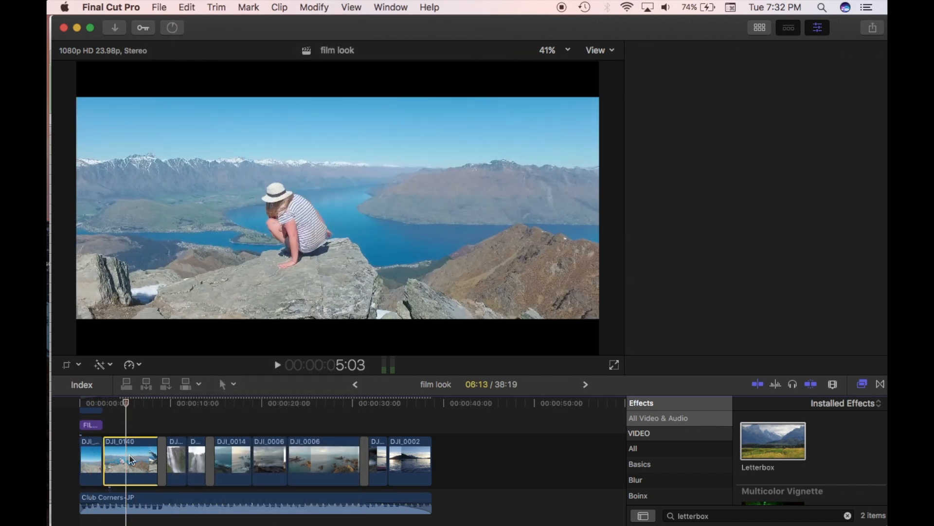
{"action": "left_click", "coordinate": [181, 6]}
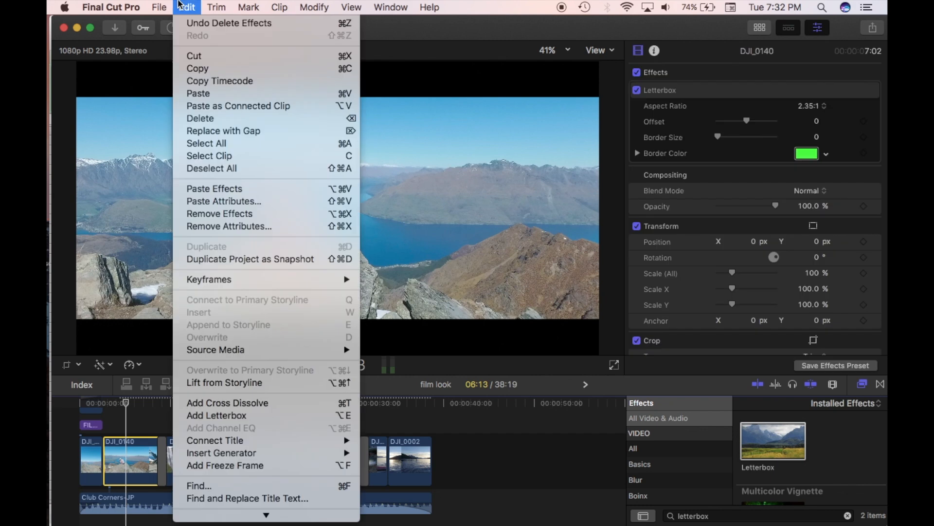
{"action": "left_click", "coordinate": [237, 202]}
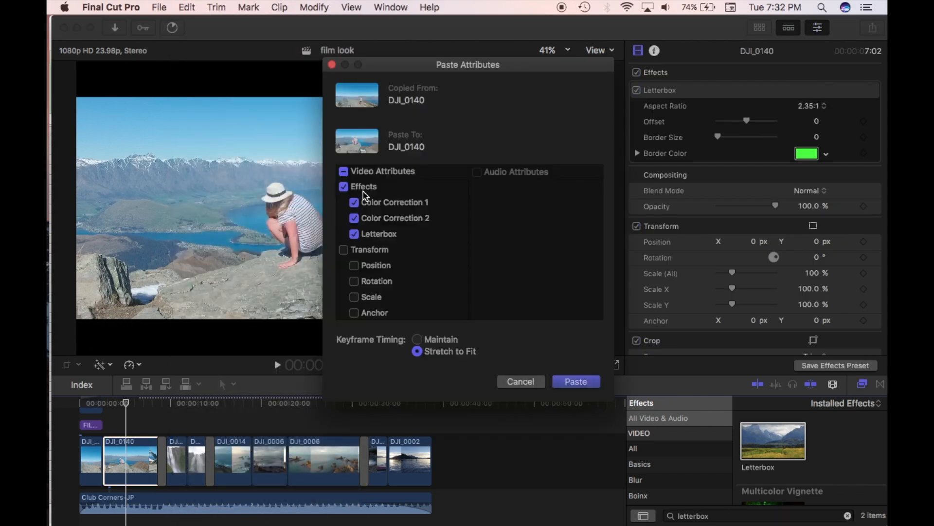
{"action": "left_click", "coordinate": [354, 235]}
{"action": "left_click", "coordinate": [579, 382]}
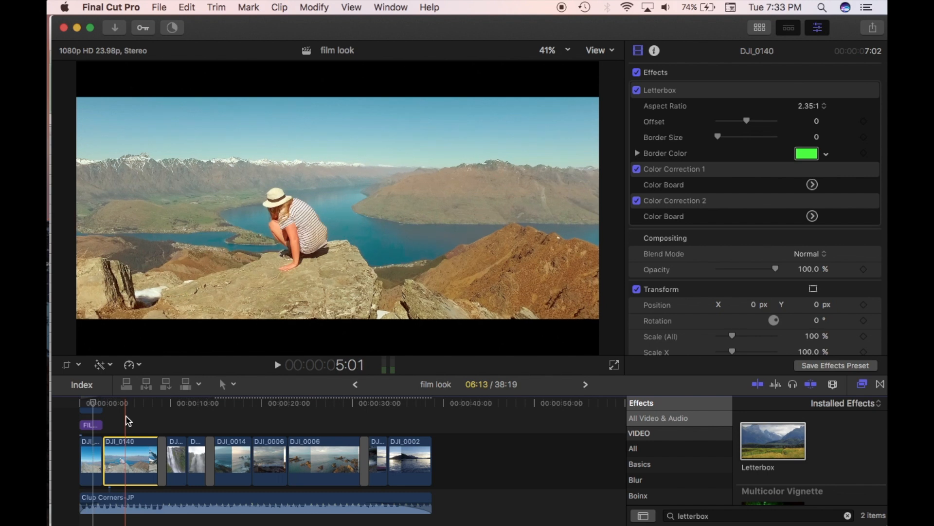
Step: Undo the pasted color corrections and play back the second DJI_0140 clip
{"action": "key", "text": "super+z"}
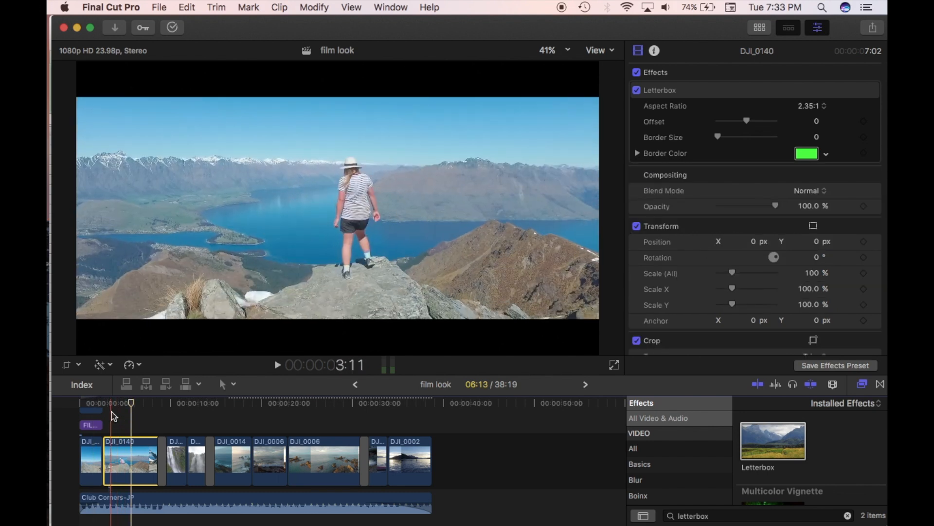
{"action": "key", "text": "space"}
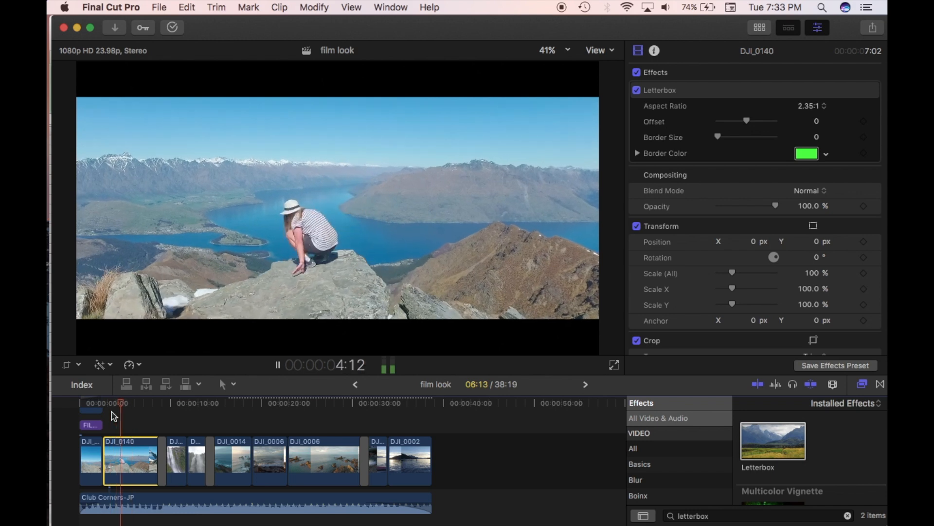
{"action": "key", "text": "space"}
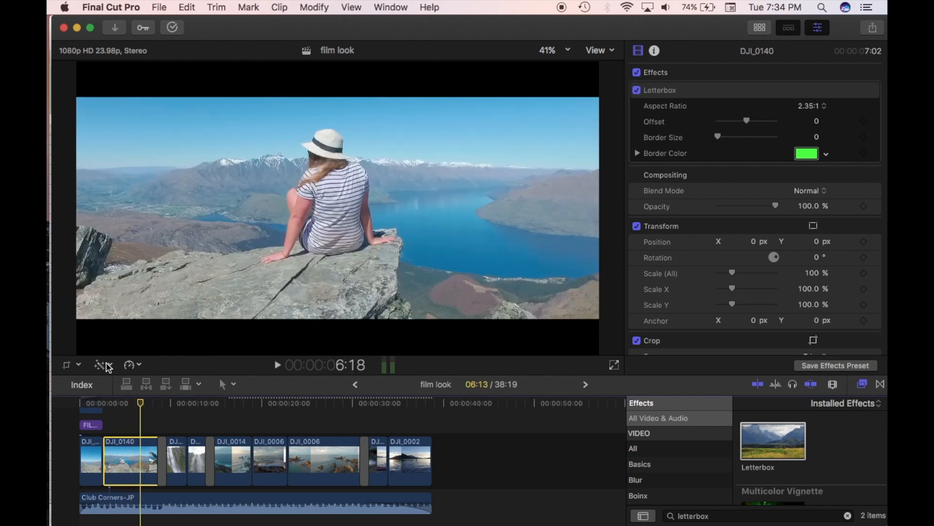
Step: Add a color correction to the second DJI_0140 clip with exposure at -1% for shadows, -2% for midtones and -1% for highlights
{"action": "left_click", "coordinate": [104, 365]}
{"action": "left_click", "coordinate": [136, 400]}
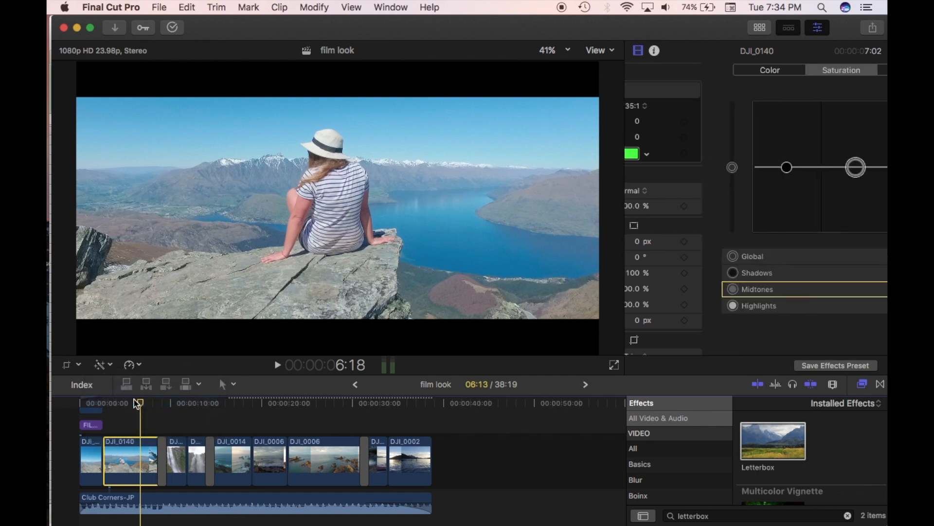
{"action": "left_click", "coordinate": [822, 73]}
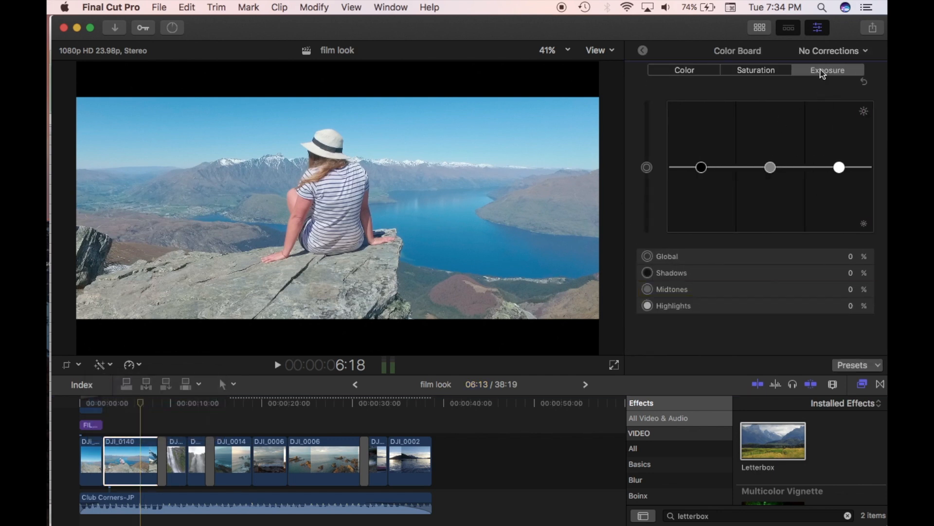
{"action": "left_click", "coordinate": [701, 167]}
{"action": "left_click_drag", "start_coordinate": [703, 169], "coordinate": [702, 169]}
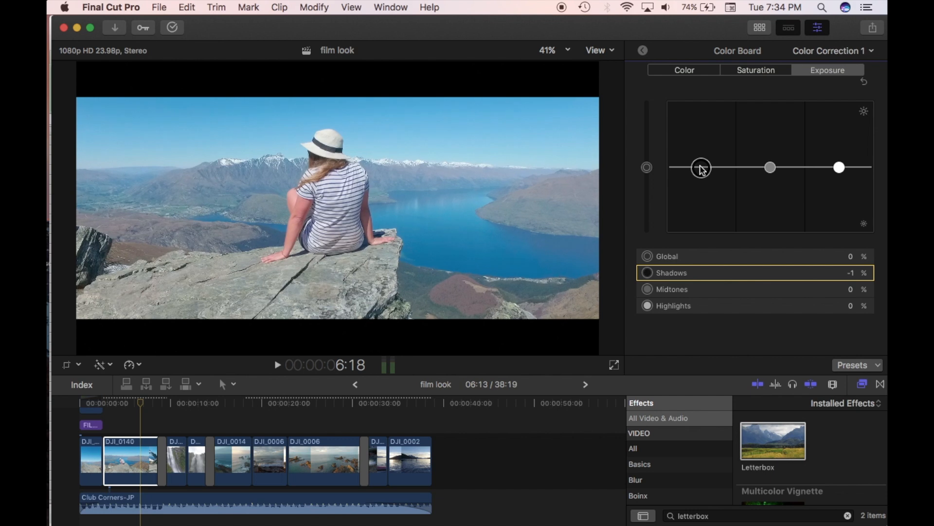
{"action": "left_click", "coordinate": [769, 169]}
{"action": "left_click_drag", "start_coordinate": [768, 171], "coordinate": [769, 172]}
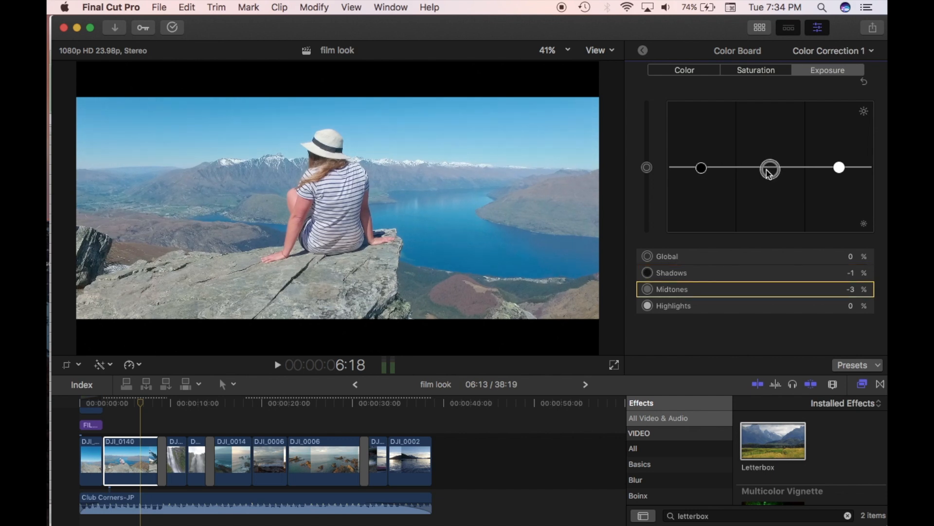
{"action": "mouse_move", "coordinate": [839, 168]}
{"action": "left_mouse_down"}
{"action": "mouse_move", "coordinate": [838, 179]}
{"action": "mouse_move", "coordinate": [839, 166]}
{"action": "left_mouse_up"}
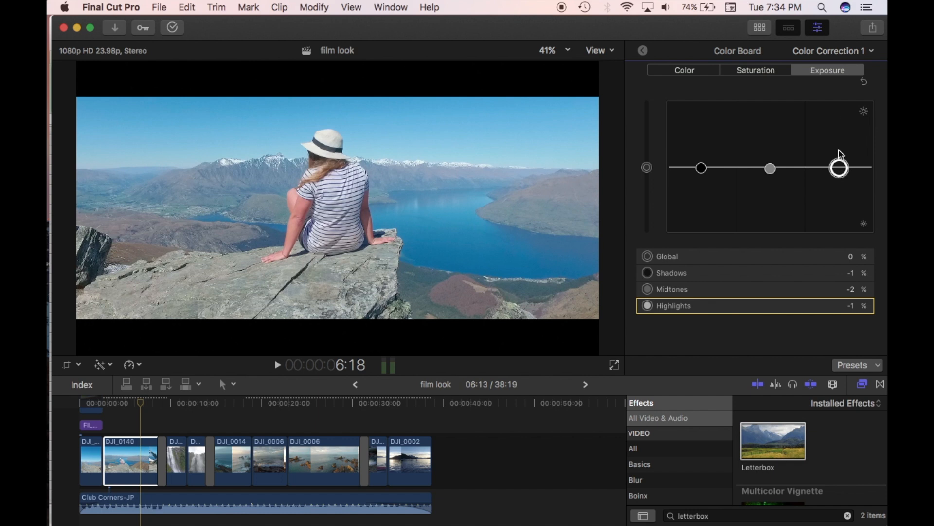
Step: Slightly raise the saturation of the shadows and midtones, and fine-tune the highlights' saturation
{"action": "left_click", "coordinate": [769, 68]}
{"action": "left_click", "coordinate": [700, 168]}
{"action": "mouse_move", "coordinate": [699, 170]}
{"action": "left_mouse_down"}
{"action": "mouse_move", "coordinate": [699, 155]}
{"action": "mouse_move", "coordinate": [701, 164]}
{"action": "left_mouse_up"}
{"action": "mouse_move", "coordinate": [768, 169]}
{"action": "left_mouse_down"}
{"action": "mouse_move", "coordinate": [769, 142]}
{"action": "mouse_move", "coordinate": [771, 161]}
{"action": "left_mouse_up"}
{"action": "left_click", "coordinate": [839, 164]}
{"action": "left_click_drag", "start_coordinate": [838, 152], "coordinate": [846, 166]}
Step: Shift the color of the shadows to 202° at -12%
{"action": "left_click", "coordinate": [701, 69]}
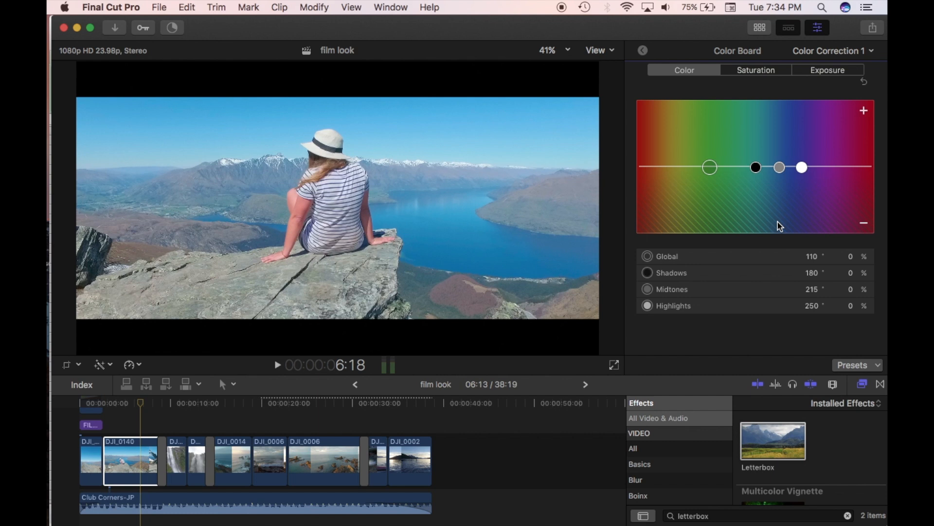
{"action": "left_click", "coordinate": [802, 167]}
{"action": "left_click", "coordinate": [755, 167]}
{"action": "left_click", "coordinate": [779, 169]}
{"action": "left_click", "coordinate": [802, 169]}
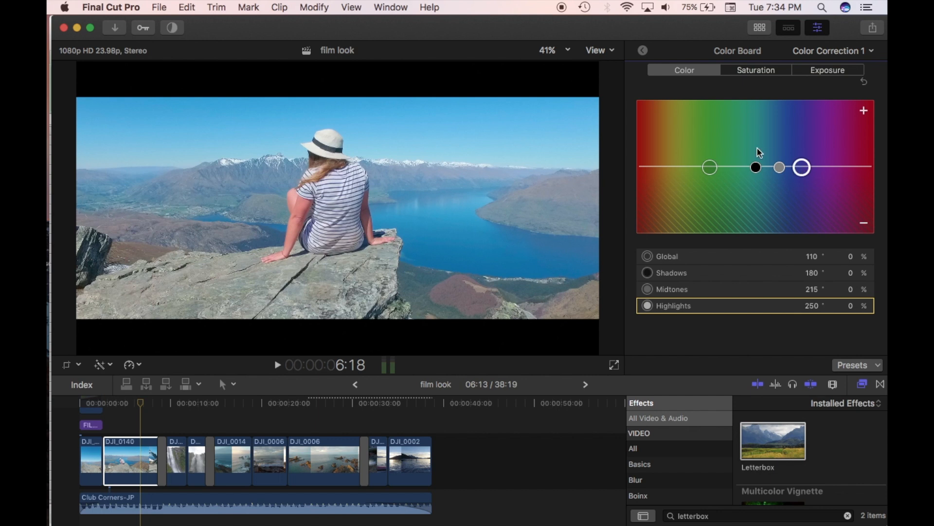
{"action": "left_click", "coordinate": [756, 168]}
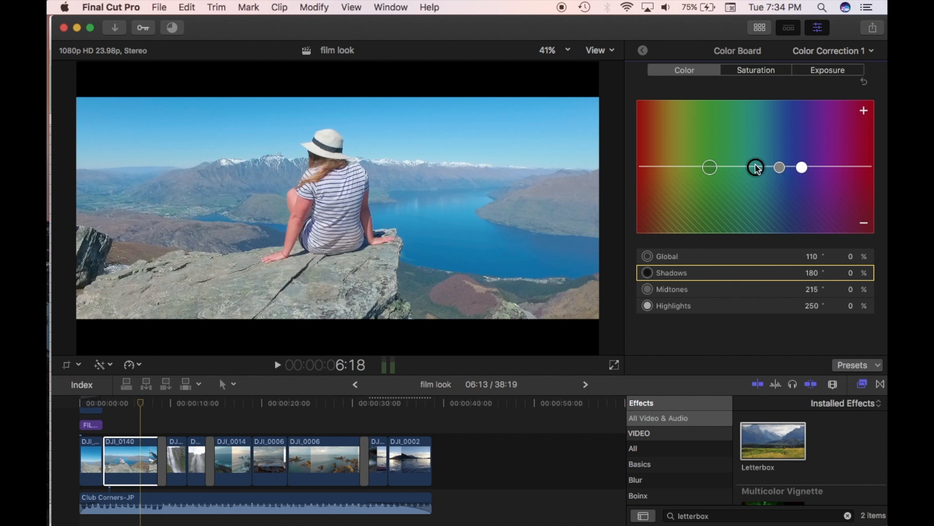
{"action": "left_click_drag", "start_coordinate": [756, 167], "coordinate": [757, 183]}
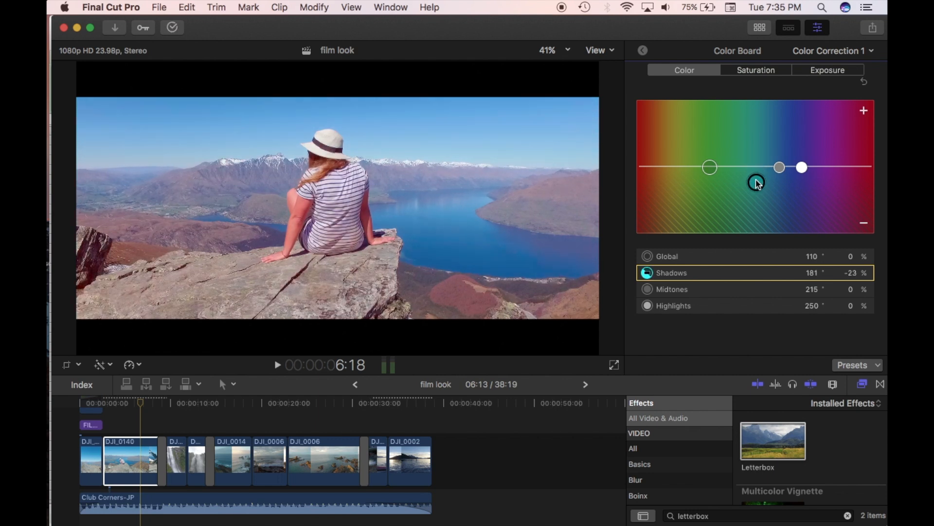
{"action": "left_click_drag", "start_coordinate": [756, 183], "coordinate": [772, 176]}
Step: Shift the color of the midtones to 211° at -19% and of the highlights to 214° at -18%
{"action": "left_click", "coordinate": [779, 168]}
{"action": "left_click_drag", "start_coordinate": [780, 168], "coordinate": [781, 183]}
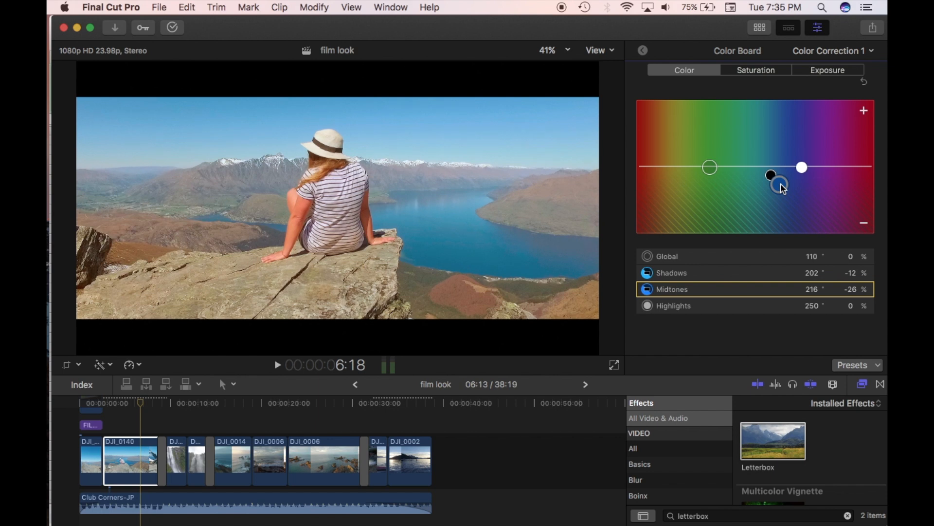
{"action": "mouse_move", "coordinate": [783, 187]}
{"action": "left_mouse_down"}
{"action": "mouse_move", "coordinate": [787, 232]}
{"action": "mouse_move", "coordinate": [776, 118]}
{"action": "mouse_move", "coordinate": [778, 181]}
{"action": "left_mouse_up"}
{"action": "left_click", "coordinate": [801, 170]}
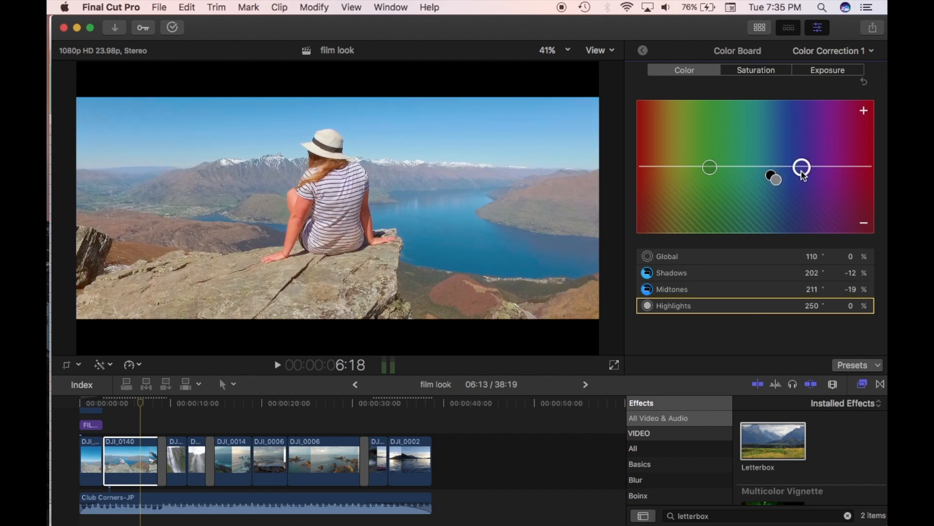
{"action": "left_click_drag", "start_coordinate": [802, 171], "coordinate": [780, 188]}
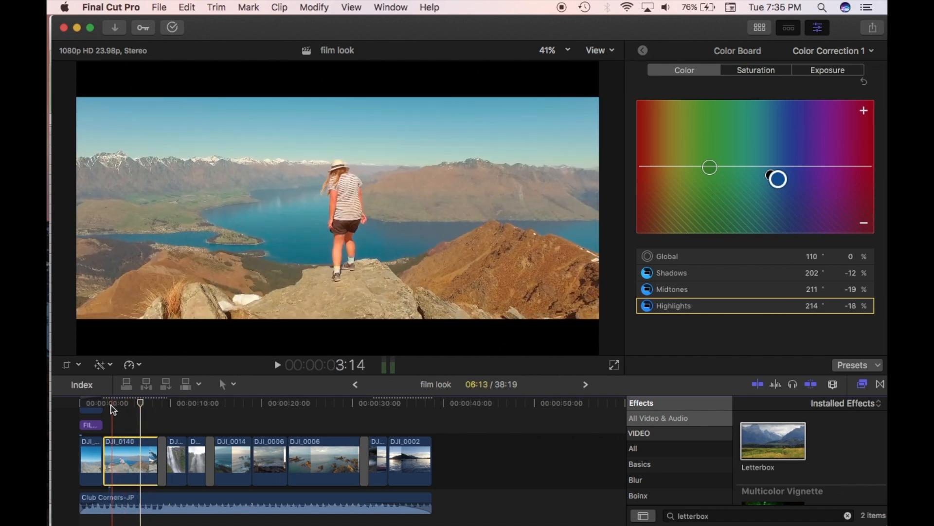
Step: Play the second DJI_0140 clip from near its start and compare it with Color Correction 1 disabled and enabled
{"action": "left_click", "coordinate": [109, 408]}
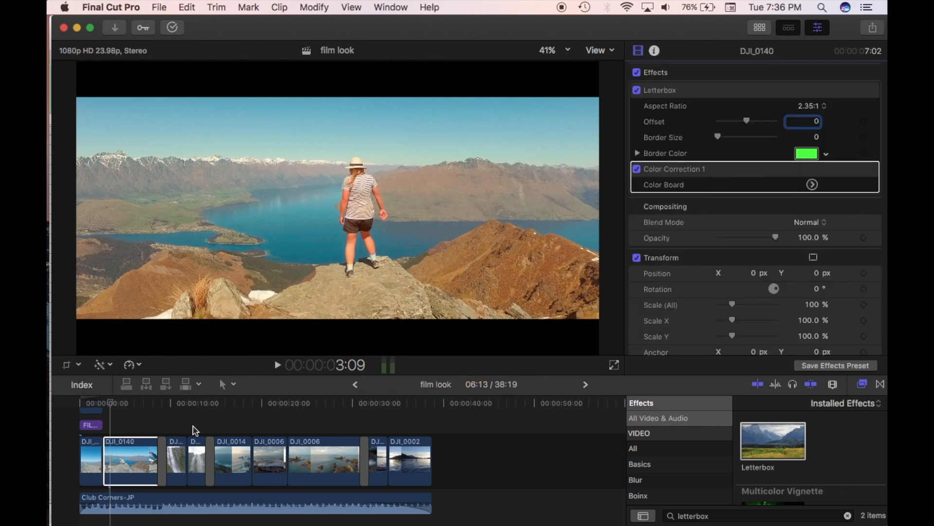
{"action": "key", "text": "space"}
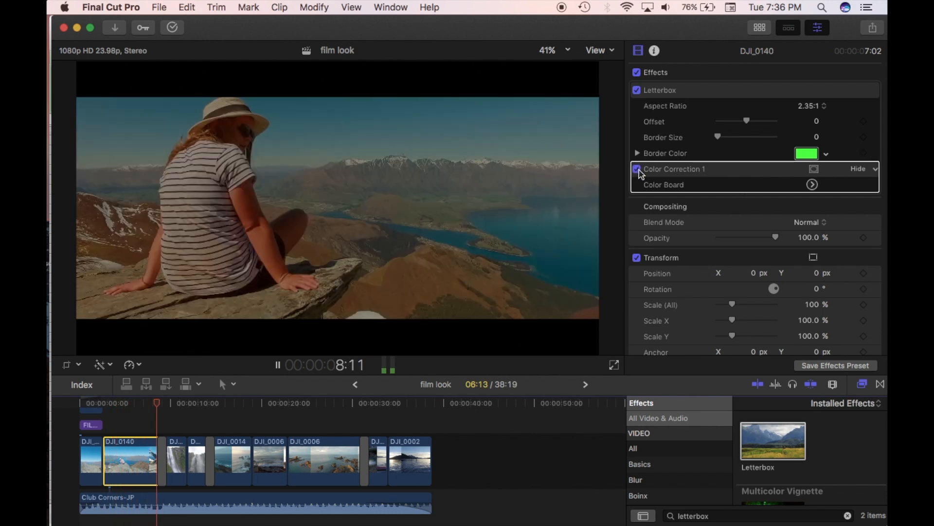
{"action": "left_click", "coordinate": [637, 169]}
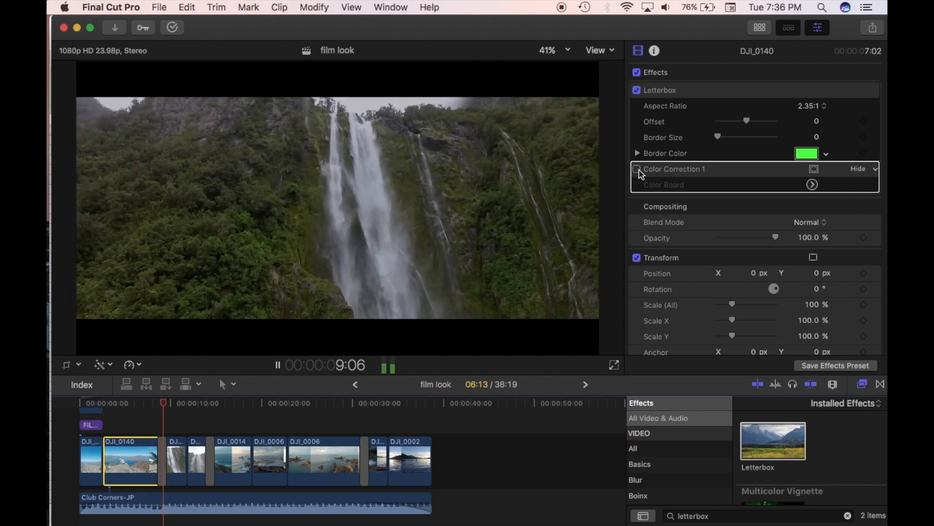
{"action": "left_click", "coordinate": [638, 170]}
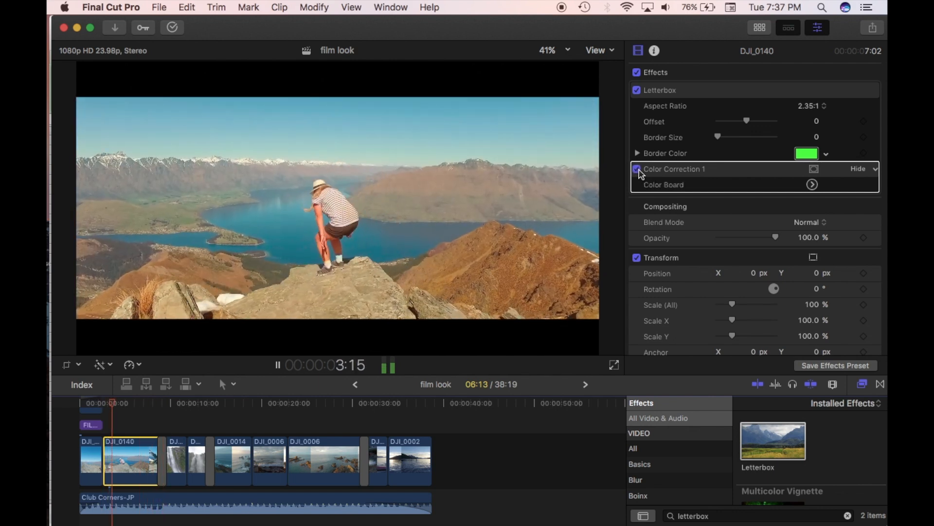
{"action": "left_click", "coordinate": [637, 170]}
{"action": "left_click", "coordinate": [638, 171]}
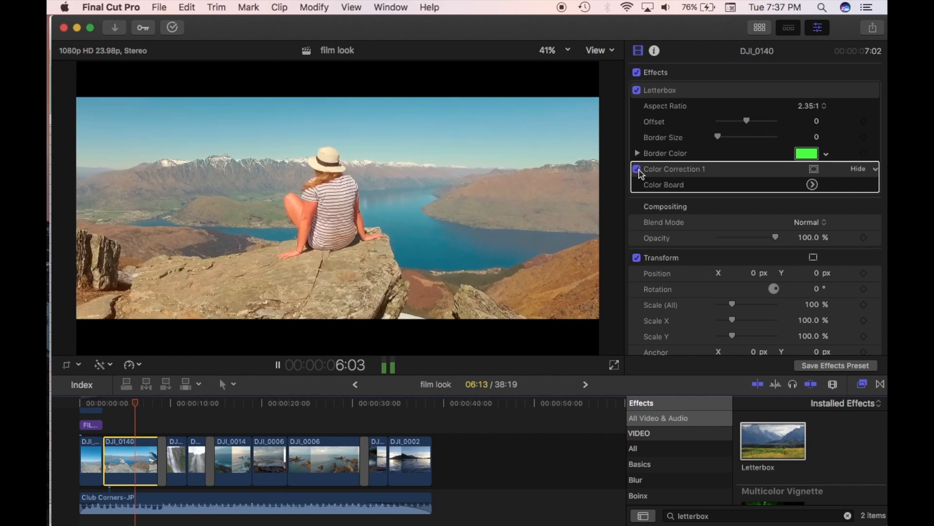
Step: Compare the clip with both Letterbox and Color Correction 1 disabled, re-enable both effects, and stop playback
{"action": "left_click", "coordinate": [637, 90]}
{"action": "left_click", "coordinate": [638, 168]}
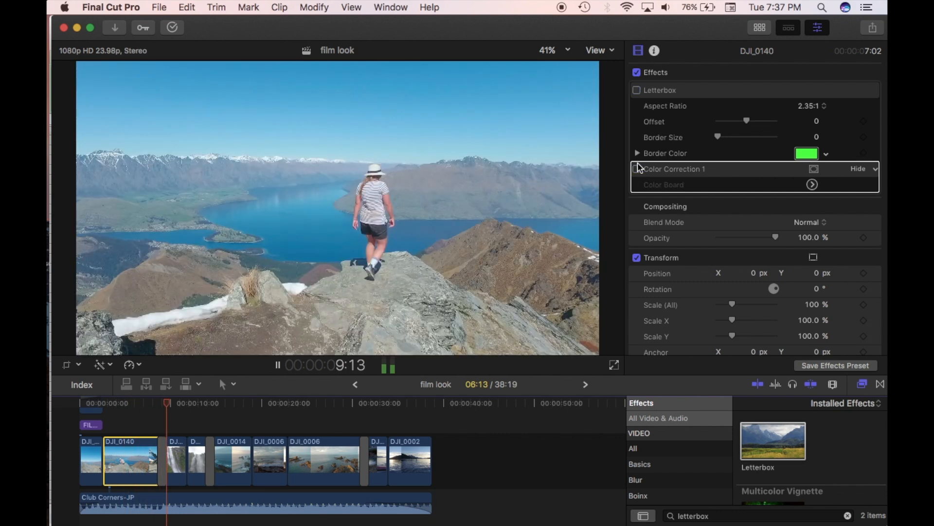
{"action": "left_click", "coordinate": [636, 90]}
{"action": "left_click", "coordinate": [637, 169]}
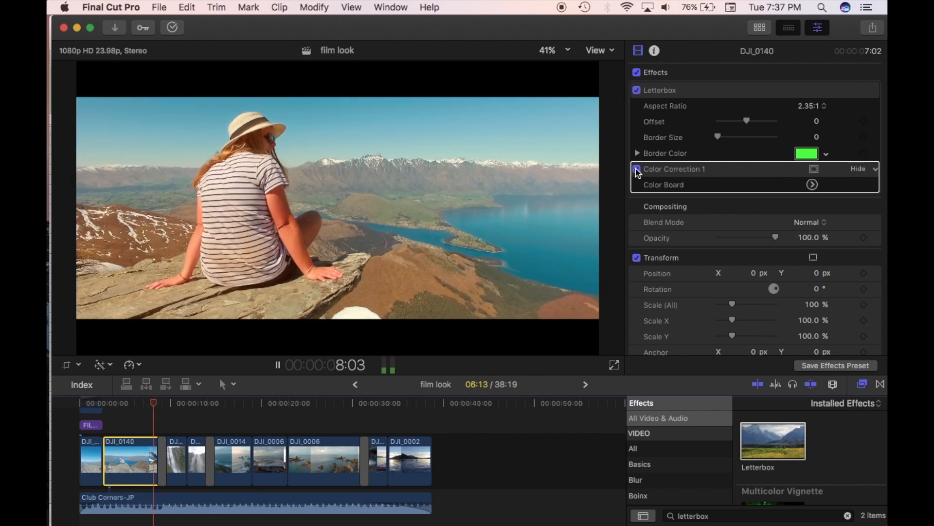
{"action": "key", "text": "space"}
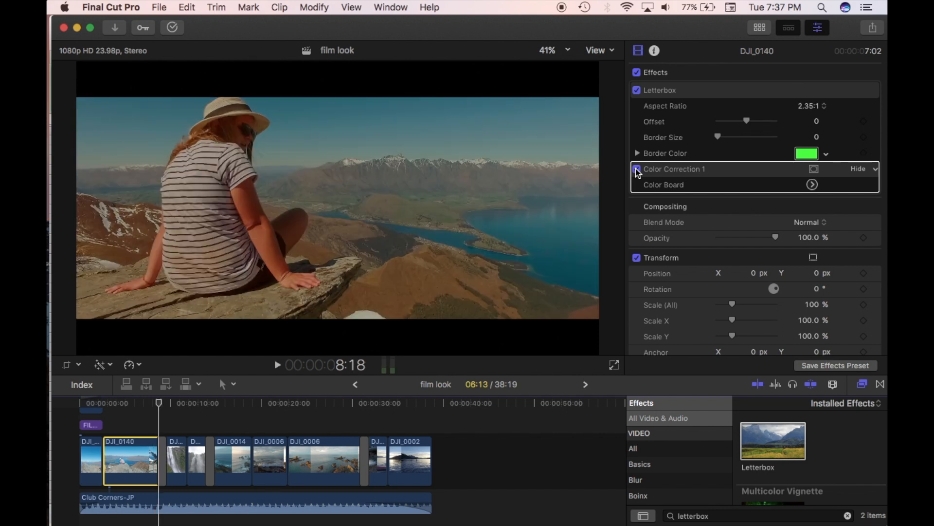